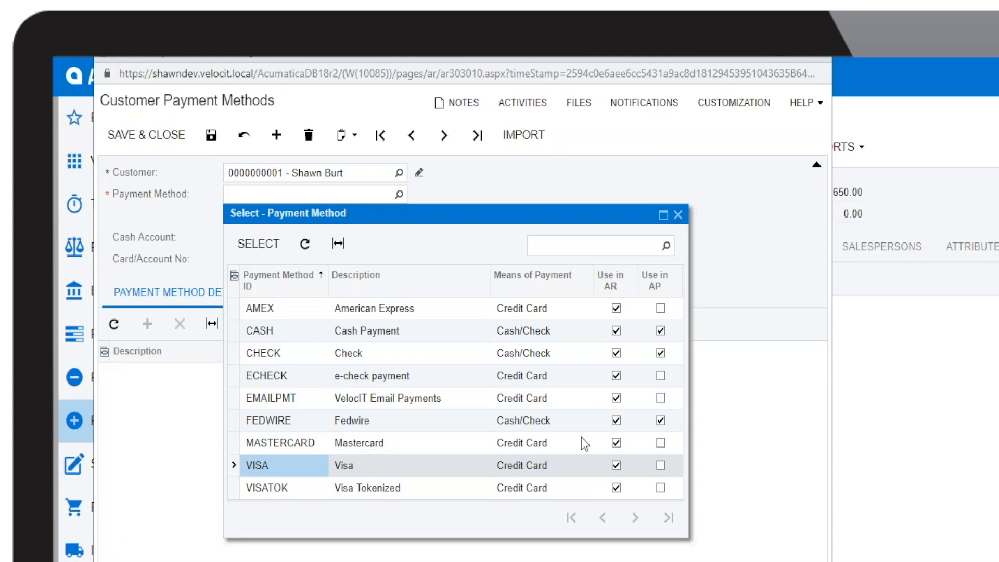
Step: Pick VISA, with processing center VELOCITCC, as the customer's payment method and begin a new card profile
{"action": "left_click", "coordinate": [306, 376]}
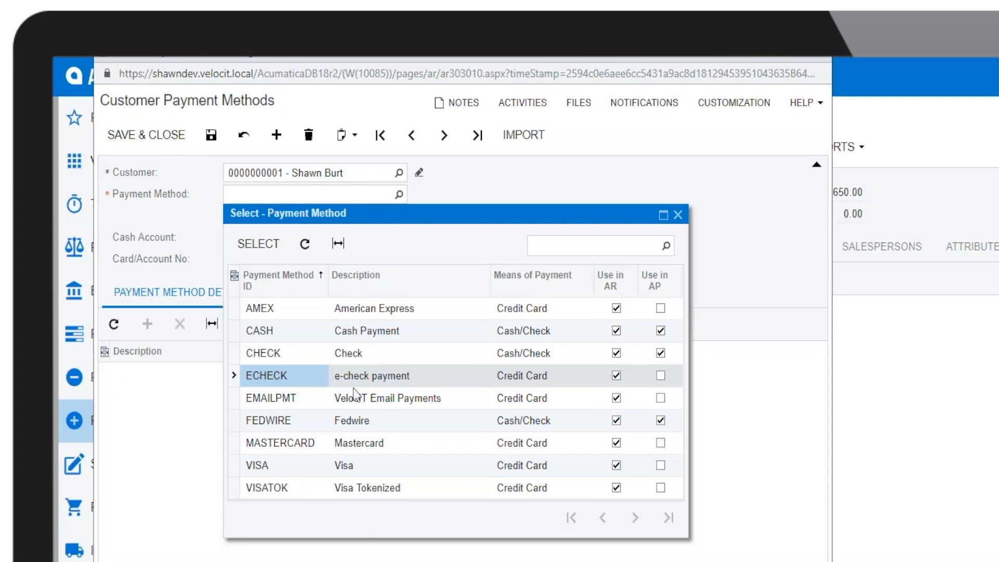
{"action": "left_click", "coordinate": [307, 467]}
{"action": "double_click", "coordinate": [312, 466]}
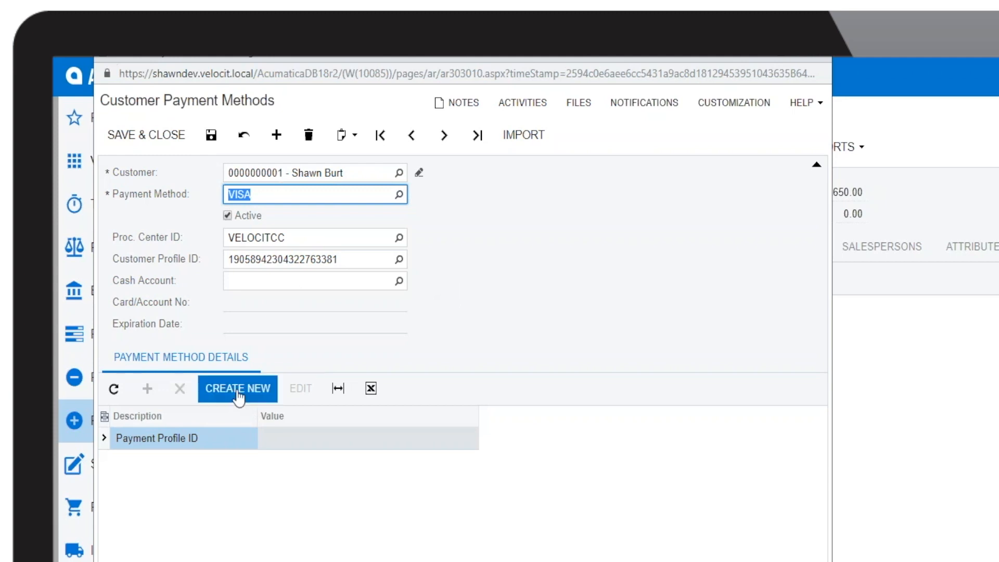
{"action": "left_click", "coordinate": [236, 397]}
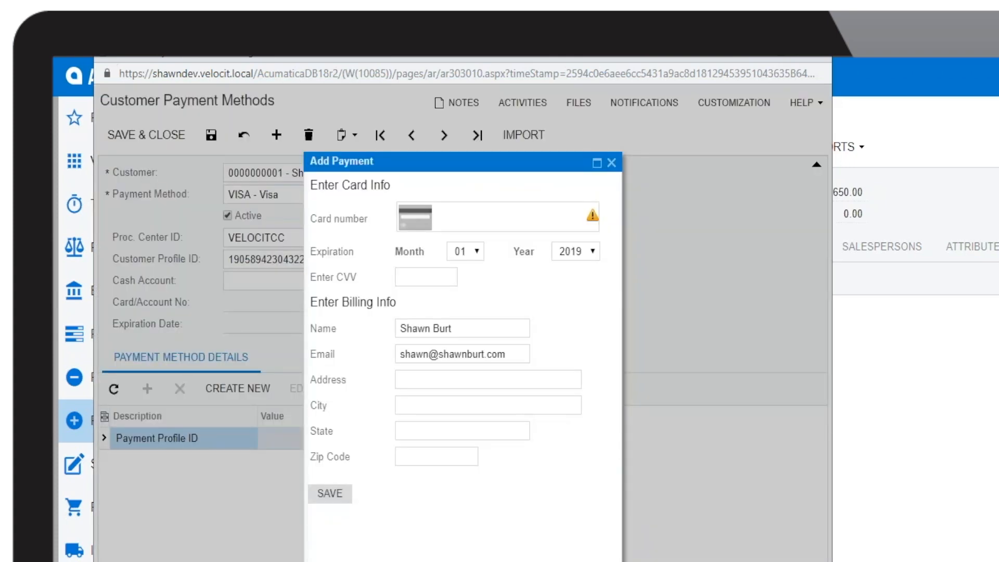
Step: Enter the Visa card number, expiry 02/2022, CVV and billing zip, then save the card
{"action": "left_click", "coordinate": [437, 228]}
{"action": "type", "text": "4111 1111 1111 1111"}
{"action": "key", "text": "Tab"}
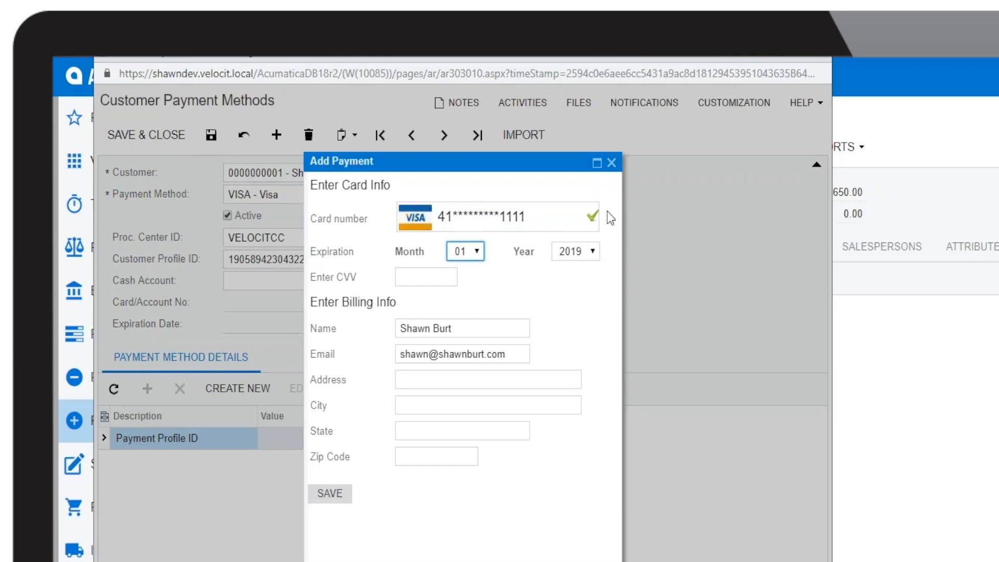
{"action": "key", "text": "Down"}
{"action": "left_click", "coordinate": [585, 253]}
{"action": "left_click", "coordinate": [580, 308]}
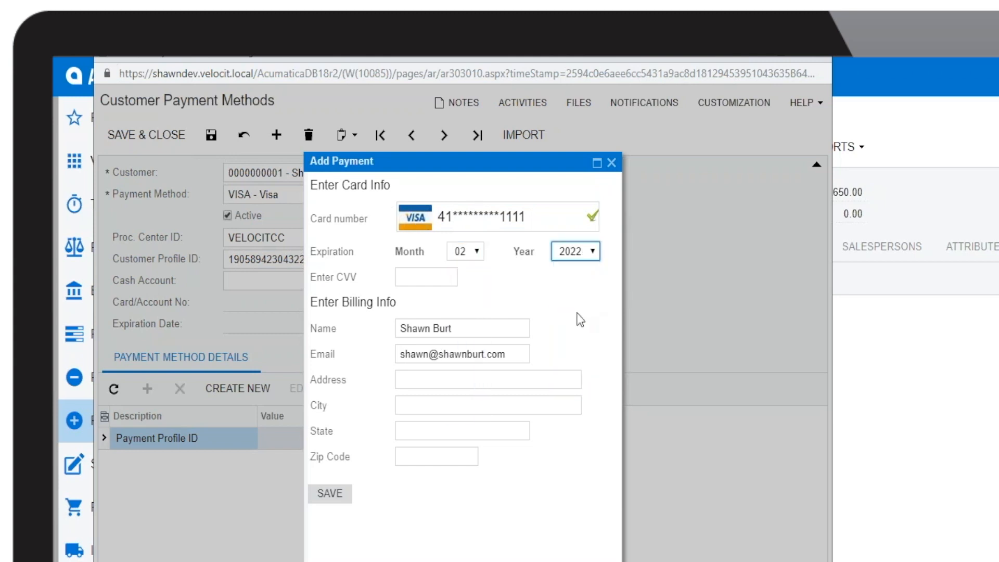
{"action": "left_click", "coordinate": [434, 275]}
{"action": "type", "text": "123"}
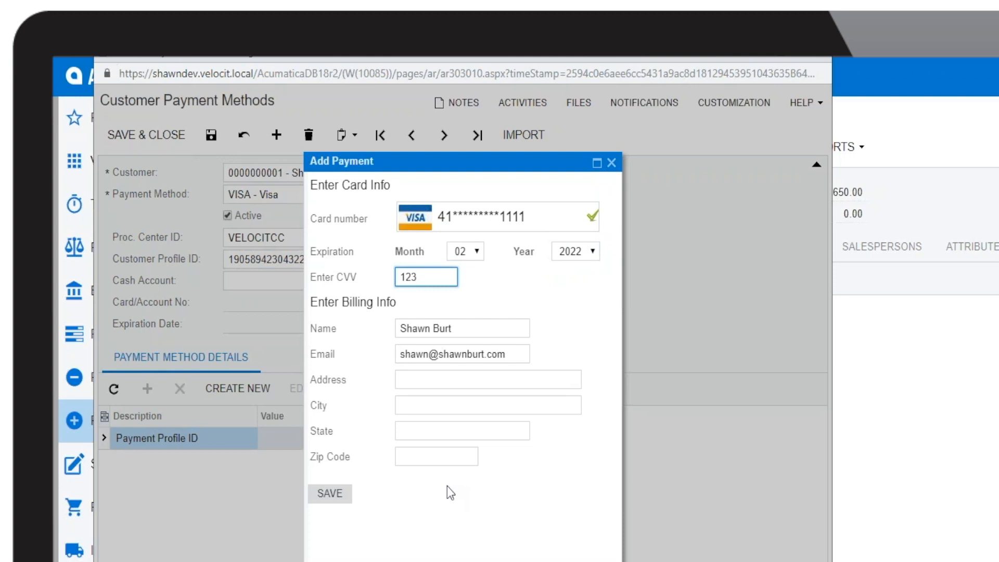
{"action": "left_click", "coordinate": [451, 456]}
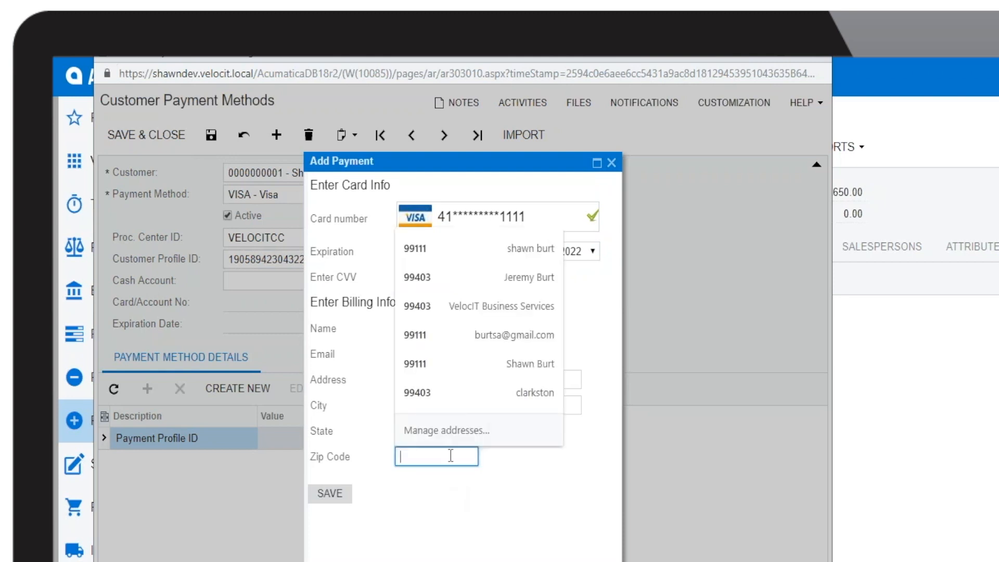
{"action": "type", "text": "991111"}
{"action": "left_click", "coordinate": [319, 497]}
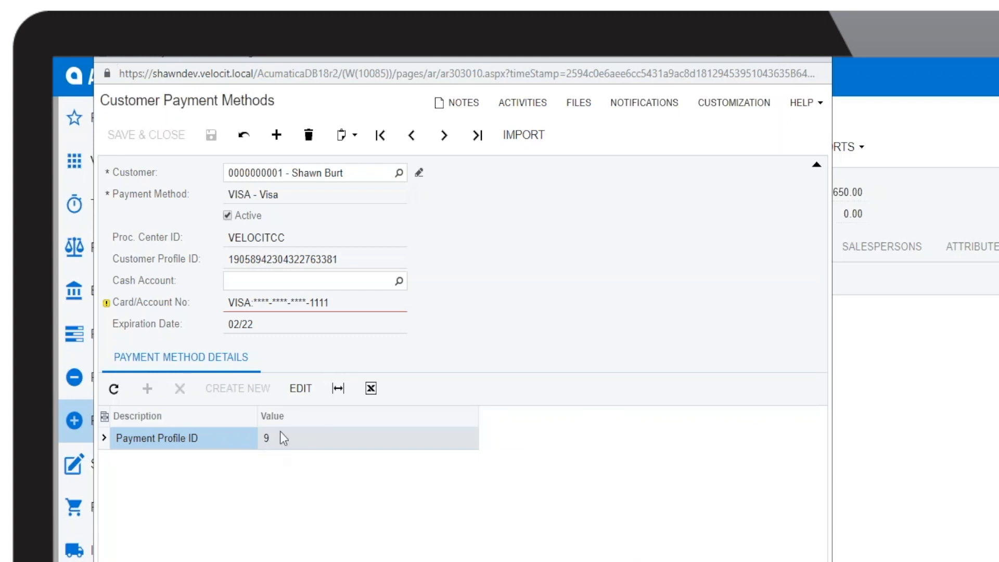
{"action": "mouse_move", "coordinate": [109, 307]}
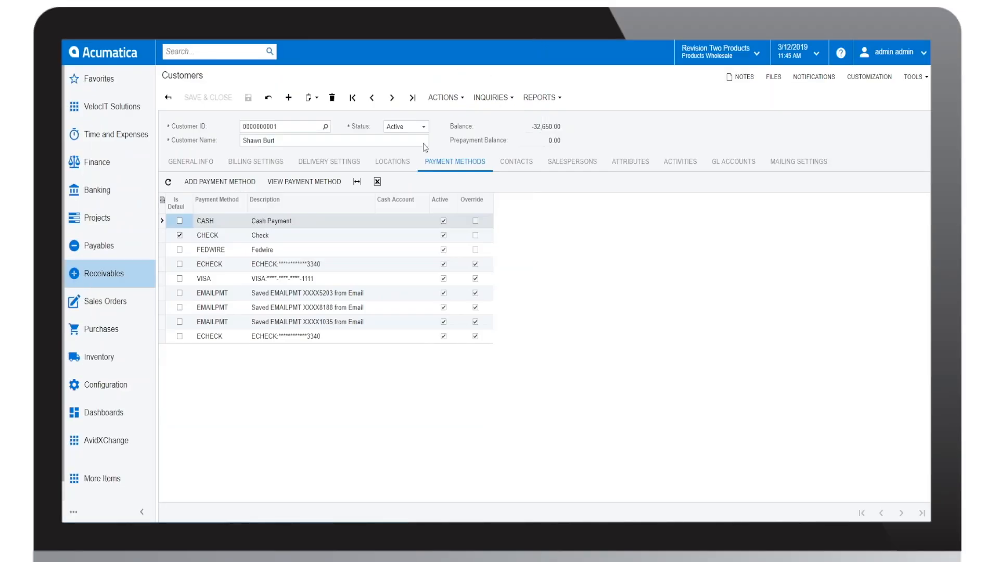
Step: Change the saved VISA card's expiration year to 2024 and save it
{"action": "left_click", "coordinate": [330, 279]}
{"action": "left_click", "coordinate": [314, 181]}
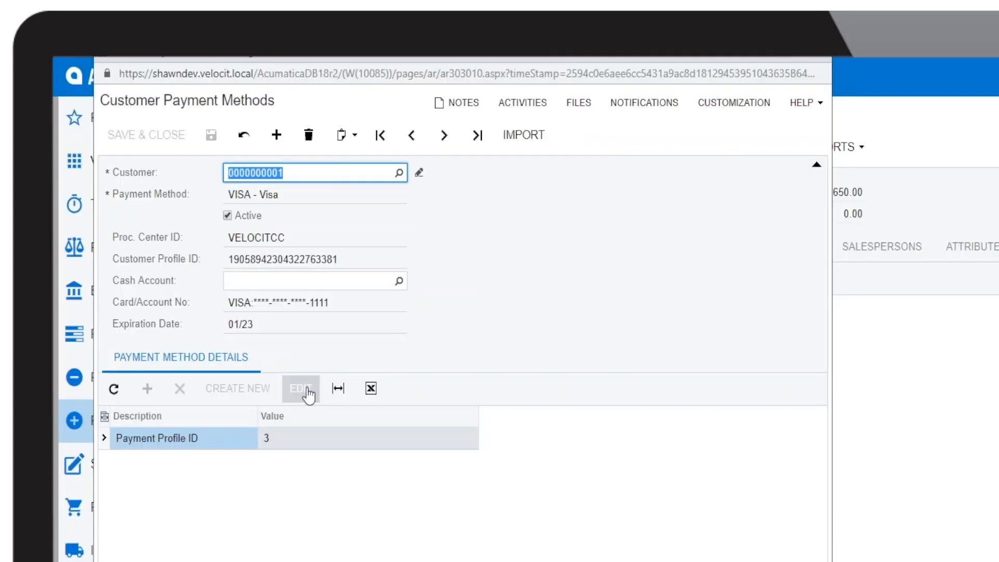
{"action": "left_click", "coordinate": [217, 250]}
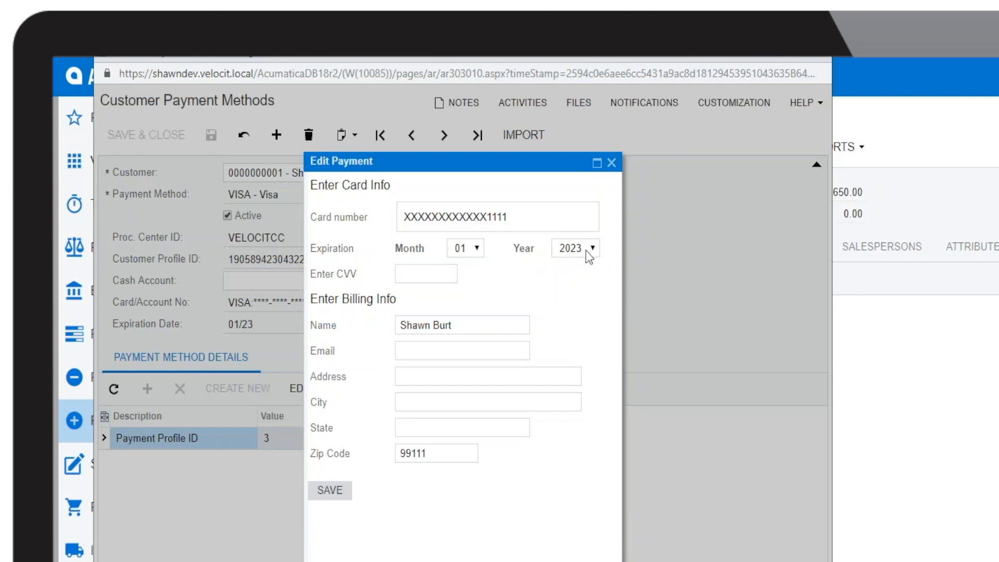
{"action": "left_click", "coordinate": [590, 255]}
{"action": "left_click", "coordinate": [580, 333]}
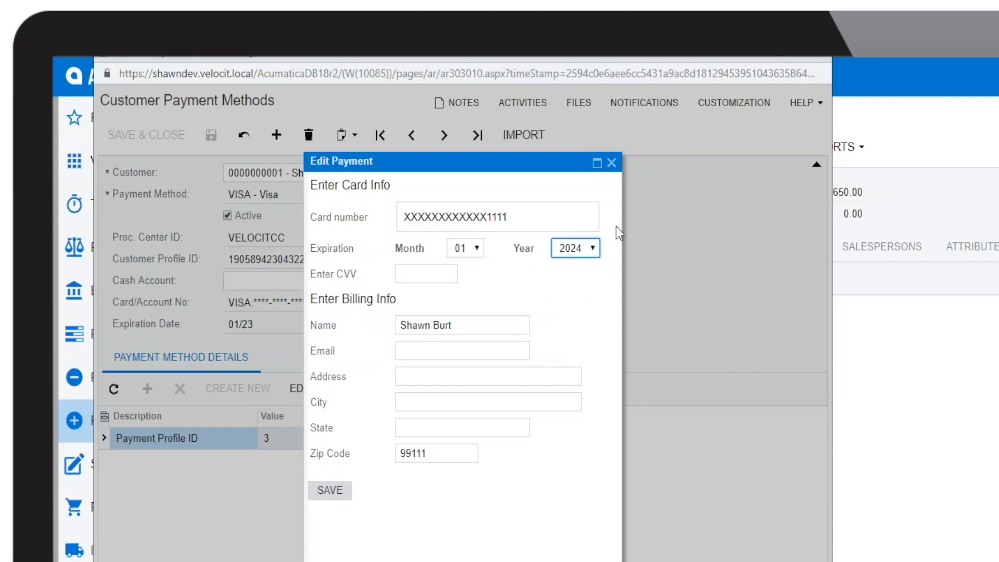
{"action": "left_click", "coordinate": [339, 493]}
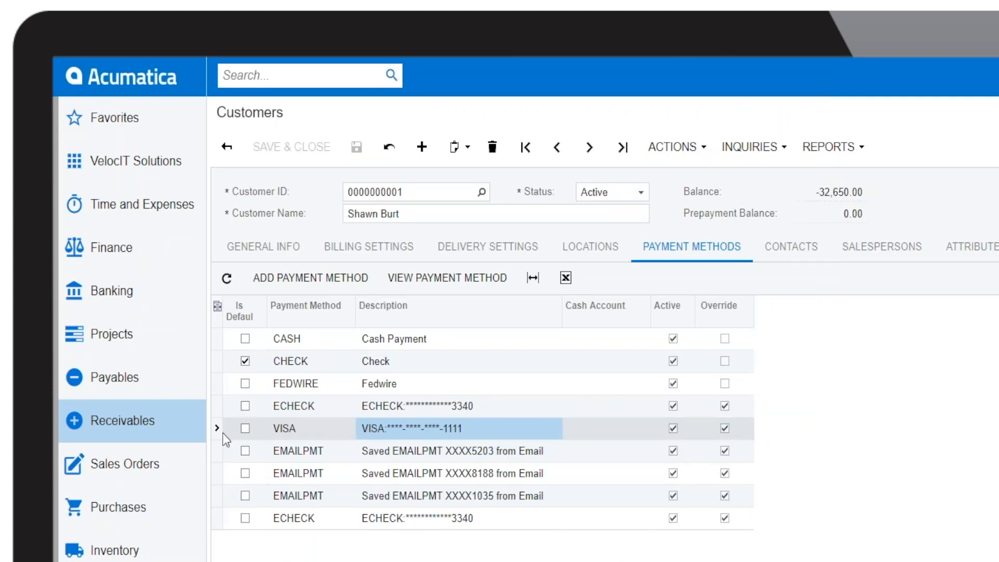
Step: Start a new sales order and select the customer for it
{"action": "left_click", "coordinate": [122, 468]}
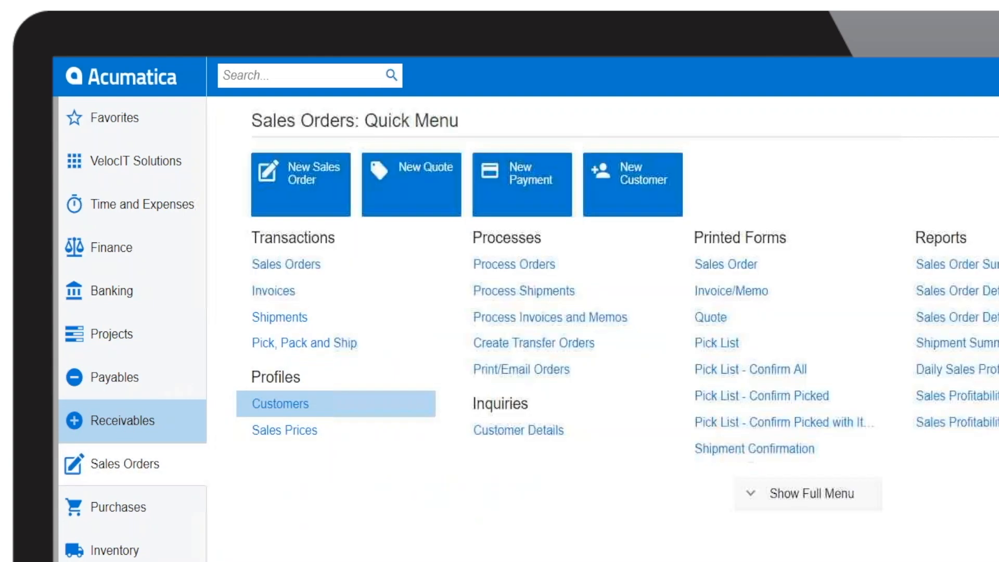
{"action": "left_click", "coordinate": [313, 263]}
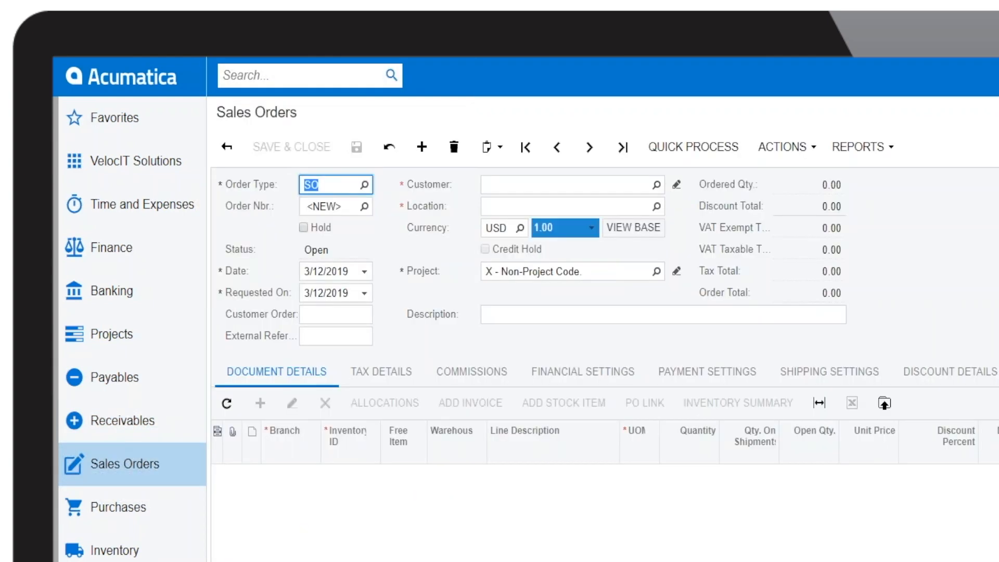
{"action": "left_click", "coordinate": [657, 185]}
{"action": "double_click", "coordinate": [530, 298]}
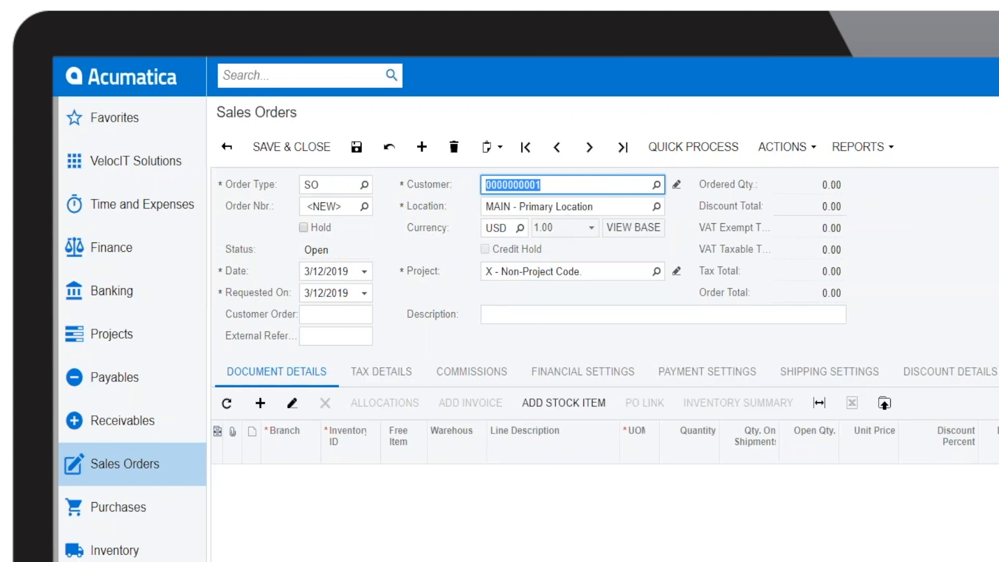
Step: Add the Lego set AALEGO500 and Acer laptop AACOMPUT01, then save the 610.00 order
{"action": "left_click", "coordinate": [593, 403]}
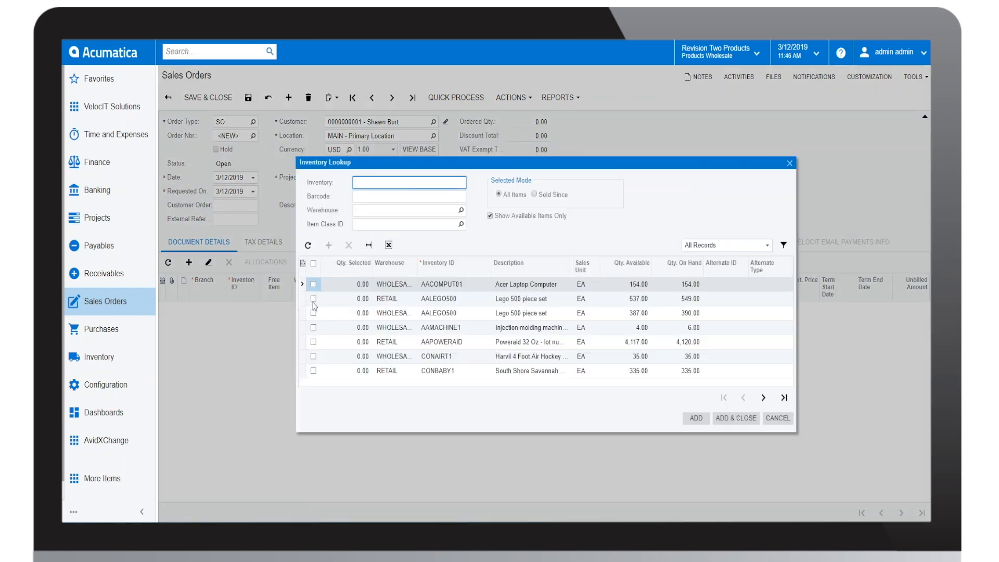
{"action": "left_click", "coordinate": [313, 300]}
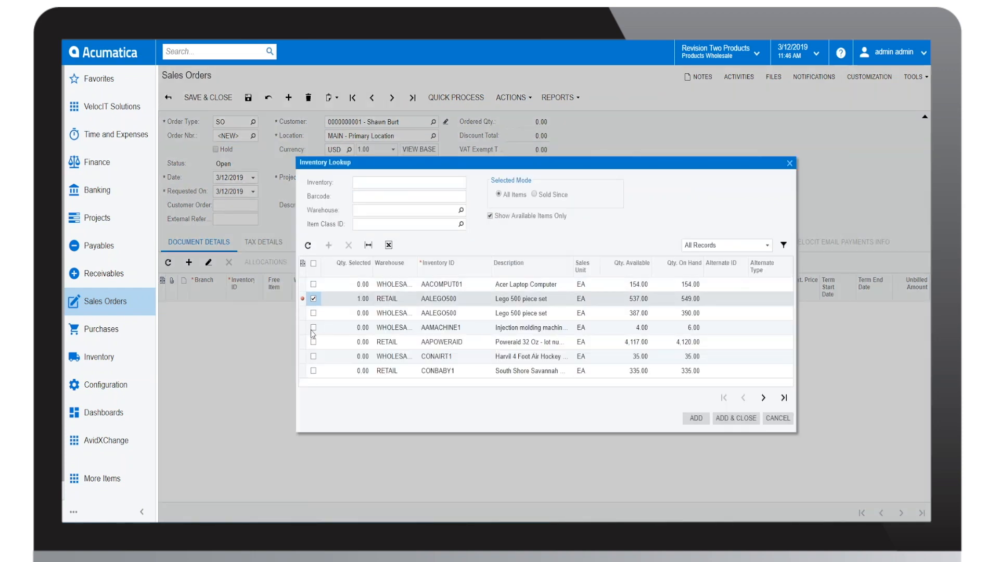
{"action": "left_click", "coordinate": [313, 284]}
{"action": "left_click", "coordinate": [736, 417]}
{"action": "left_click", "coordinate": [249, 99]}
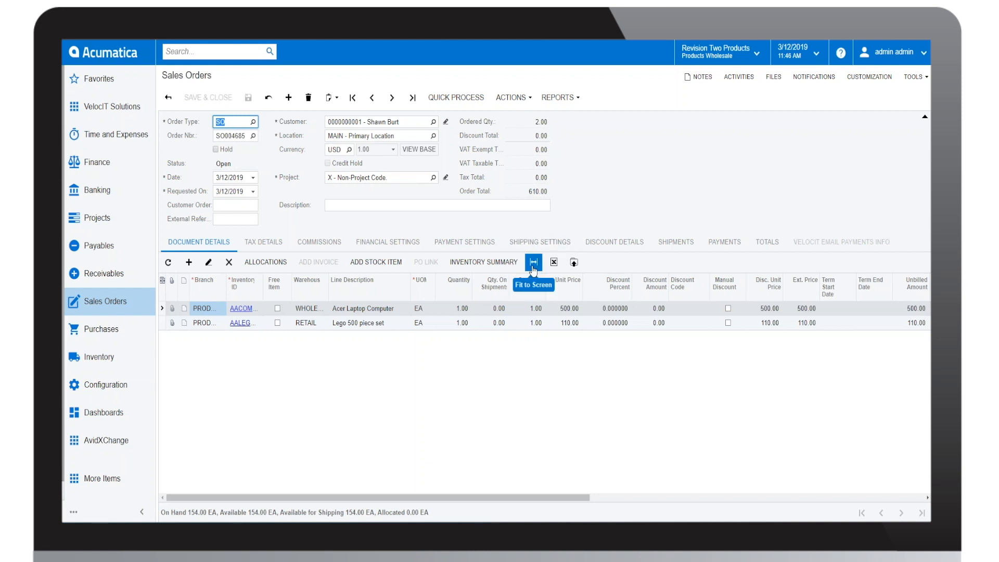
Step: Pay the order with the saved VISA card, capturing 610.00 so 0.00 remains unpaid
{"action": "left_click", "coordinate": [468, 244]}
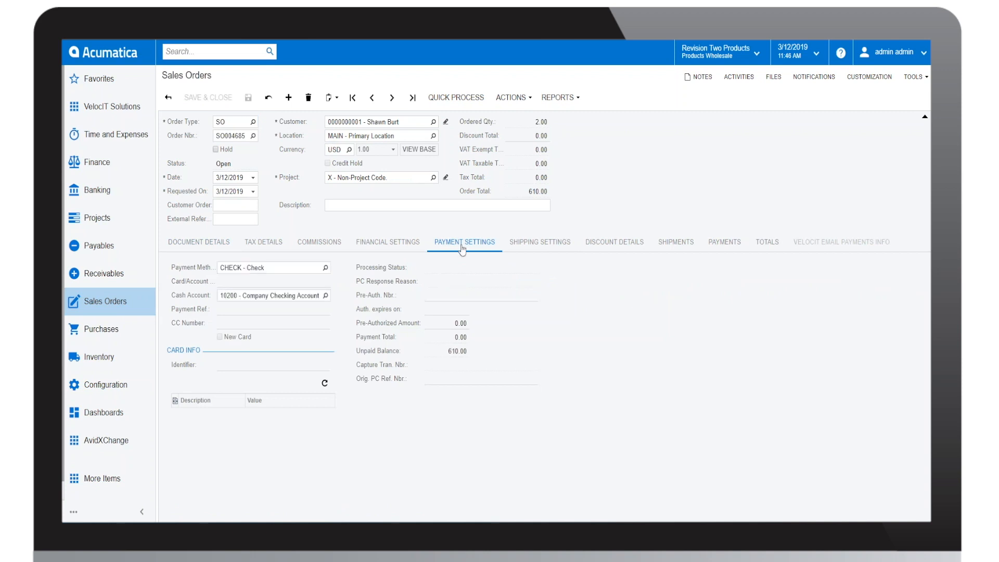
{"action": "left_click", "coordinate": [325, 267]}
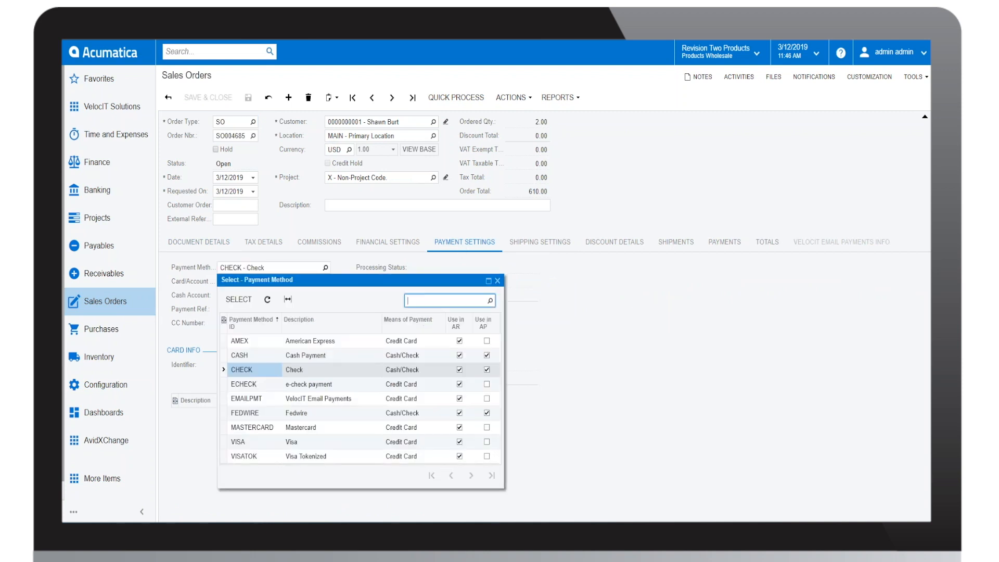
{"action": "double_click", "coordinate": [260, 445]}
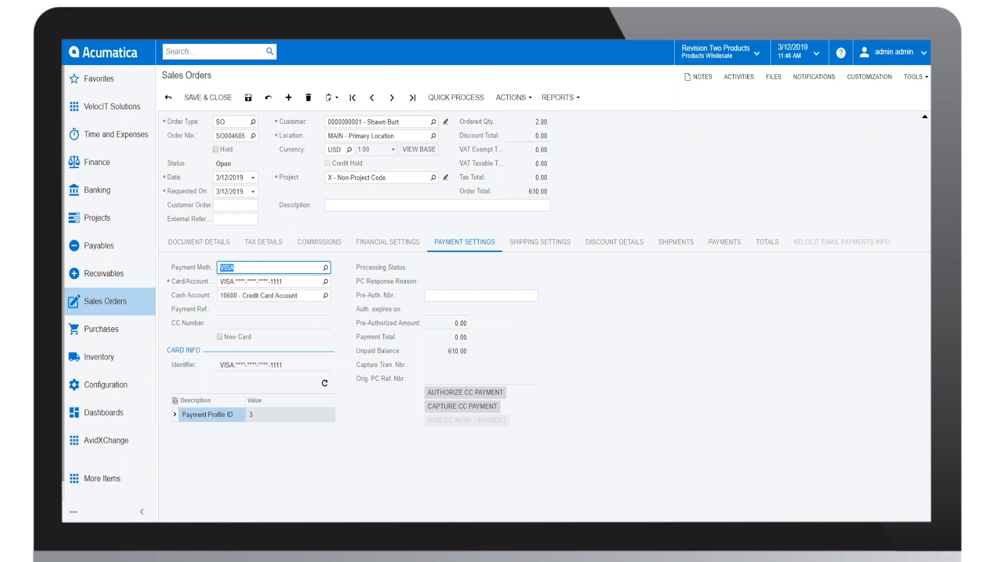
{"action": "left_click", "coordinate": [325, 281]}
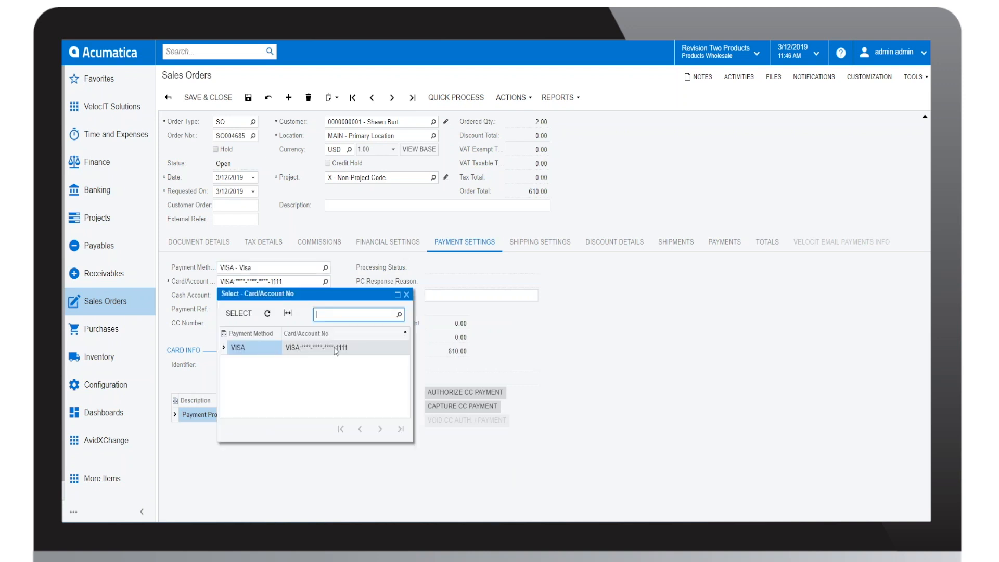
{"action": "left_click", "coordinate": [407, 295]}
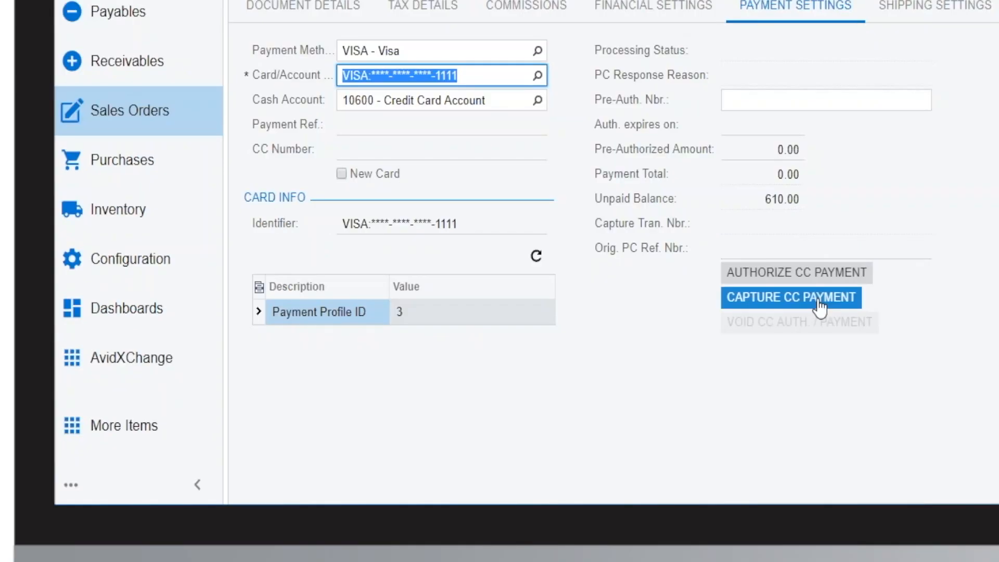
{"action": "left_click", "coordinate": [720, 561]}
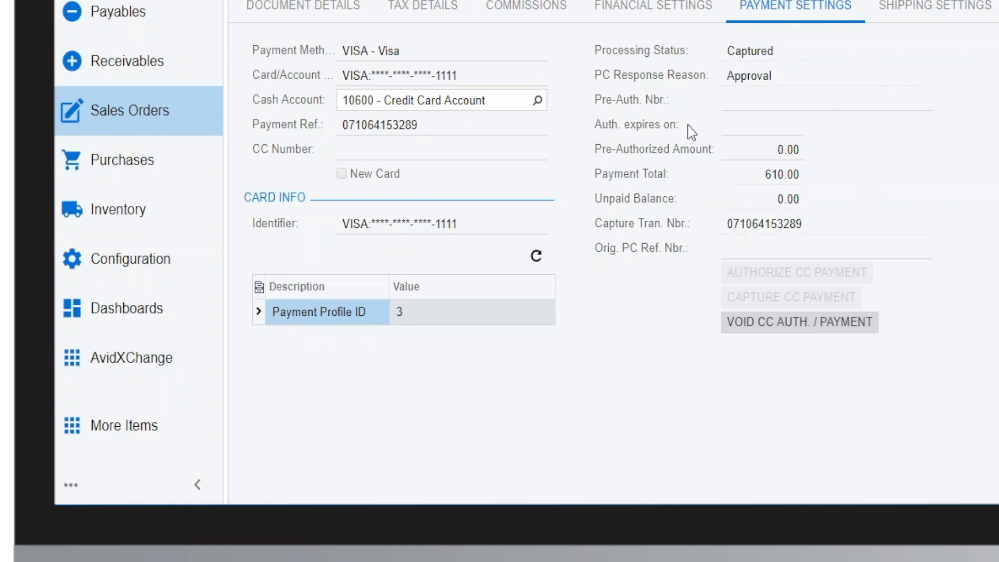
Step: Void the captured VISA payment and check it shows as Voided in the order's payments
{"action": "left_click", "coordinate": [804, 317]}
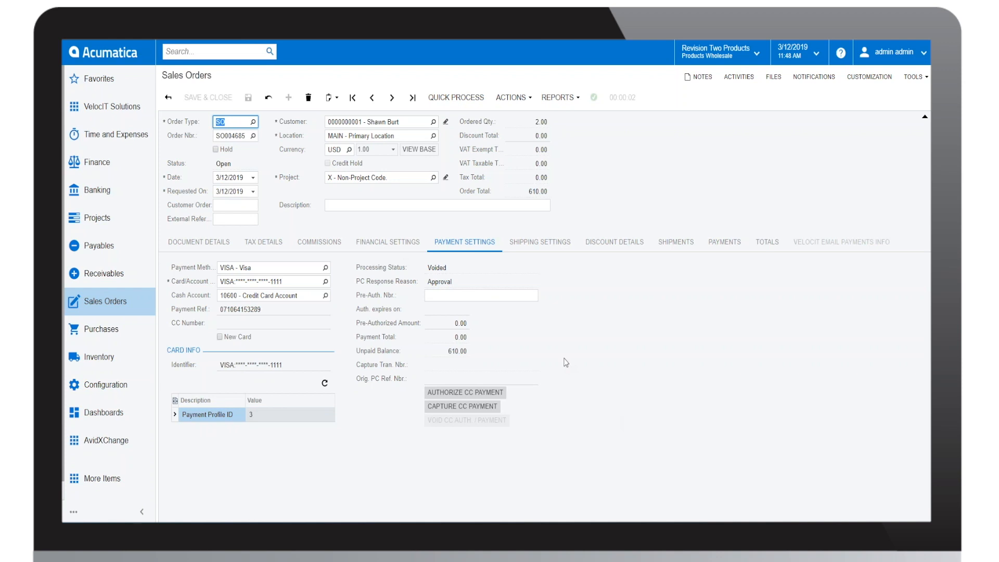
{"action": "left_click", "coordinate": [726, 243]}
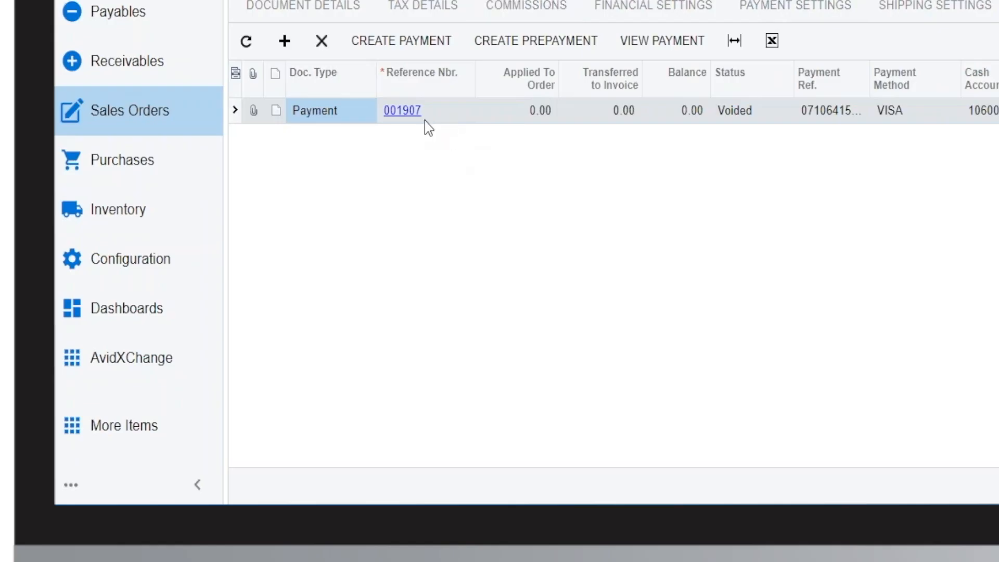
{"action": "left_click", "coordinate": [404, 111]}
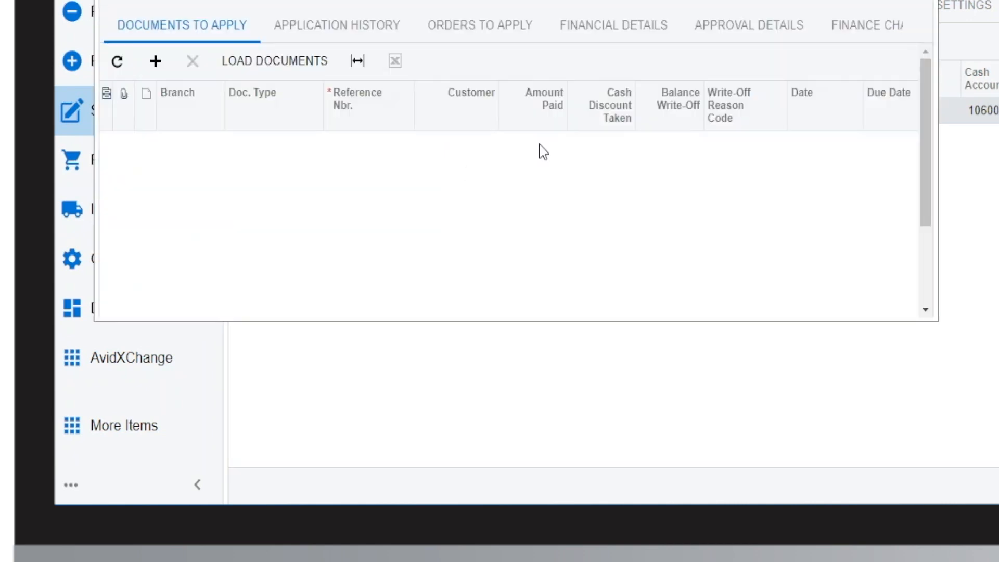
{"action": "left_click", "coordinate": [511, 207]}
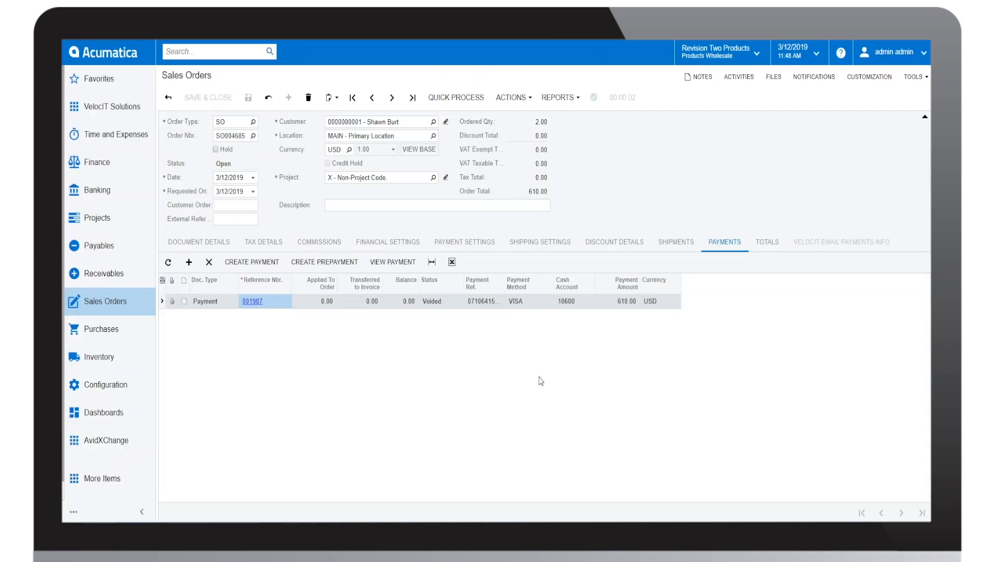
Step: Create a shipment for the order from the RETAIL warehouse, dated 3/12/2019
{"action": "left_click", "coordinate": [509, 99]}
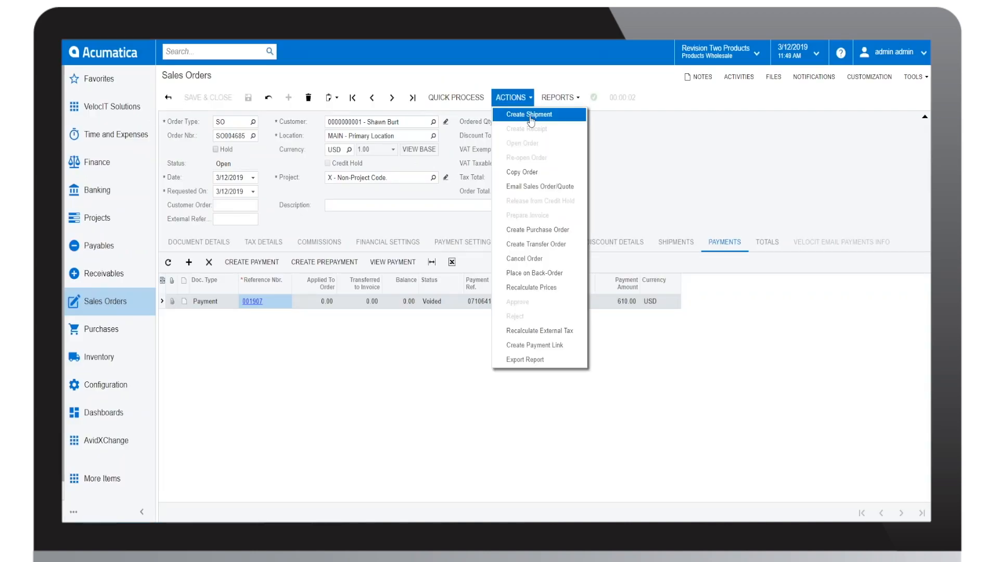
{"action": "left_click", "coordinate": [530, 116]}
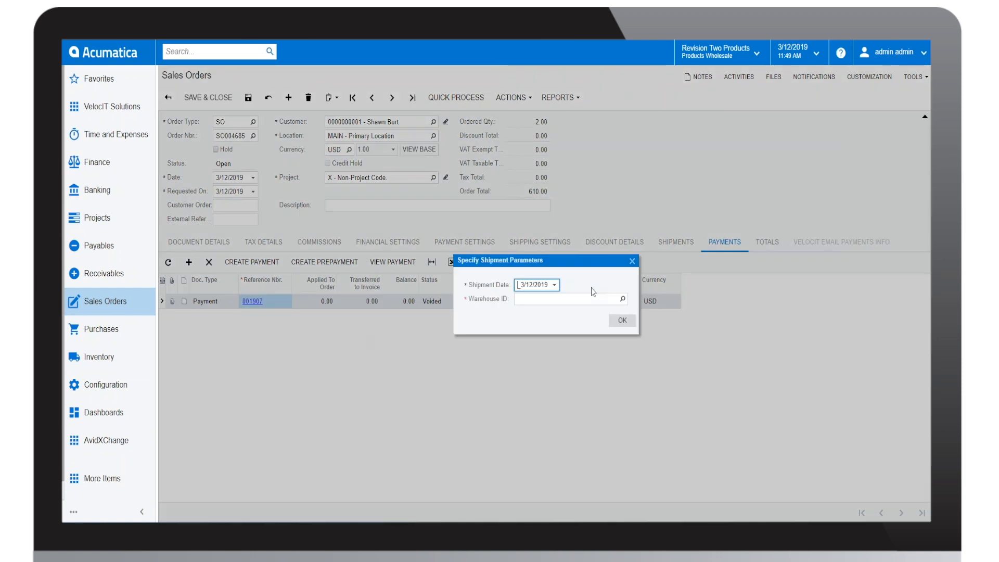
{"action": "left_click", "coordinate": [623, 299]}
{"action": "double_click", "coordinate": [554, 376]}
{"action": "left_click", "coordinate": [622, 317]}
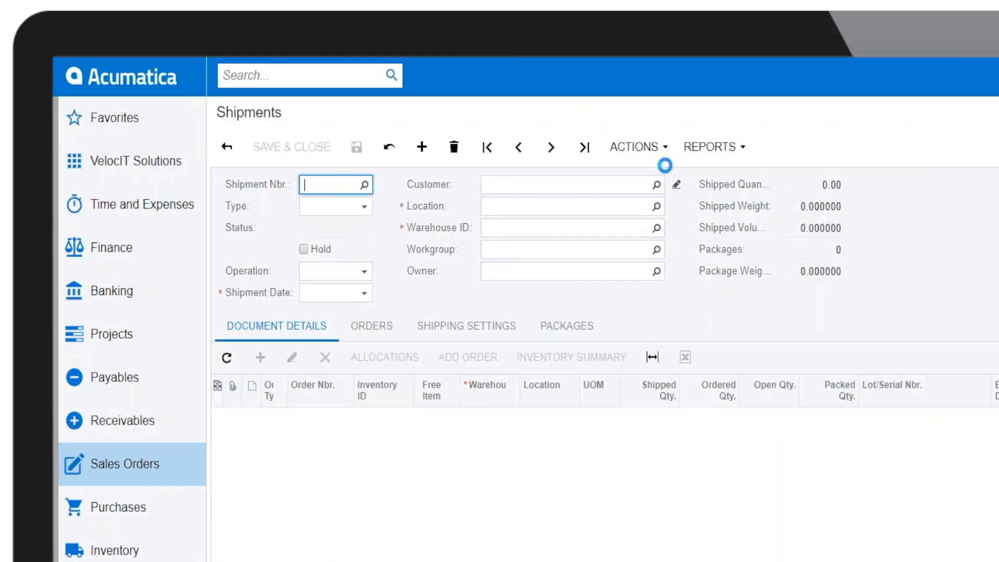
Step: Confirm the shipment
{"action": "left_click", "coordinate": [635, 148]}
{"action": "left_click", "coordinate": [658, 172]}
{"action": "left_click", "coordinate": [636, 148]}
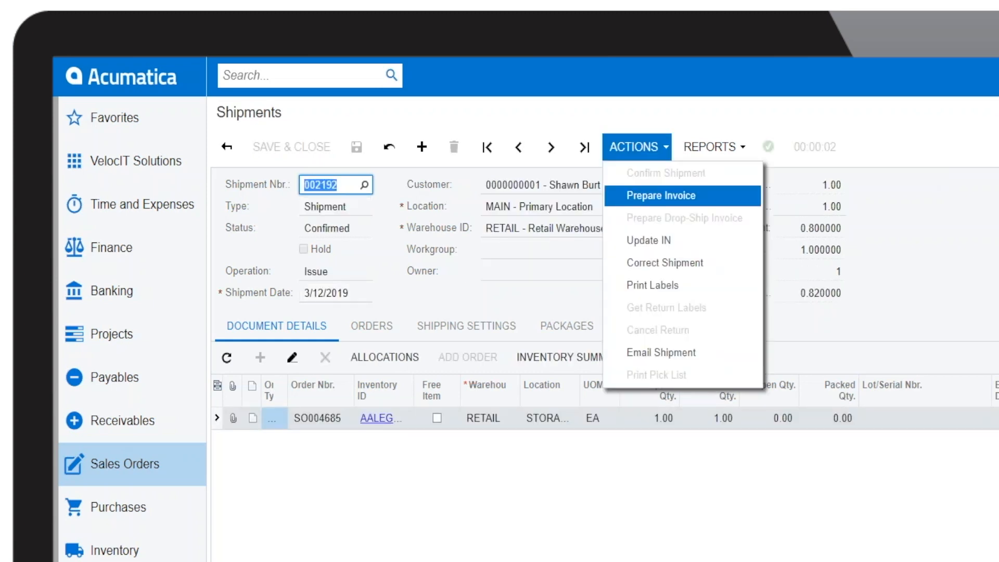
Step: Prepare the 110.00 invoice from the shipment, release it, and return to the sales order
{"action": "left_click", "coordinate": [661, 195]}
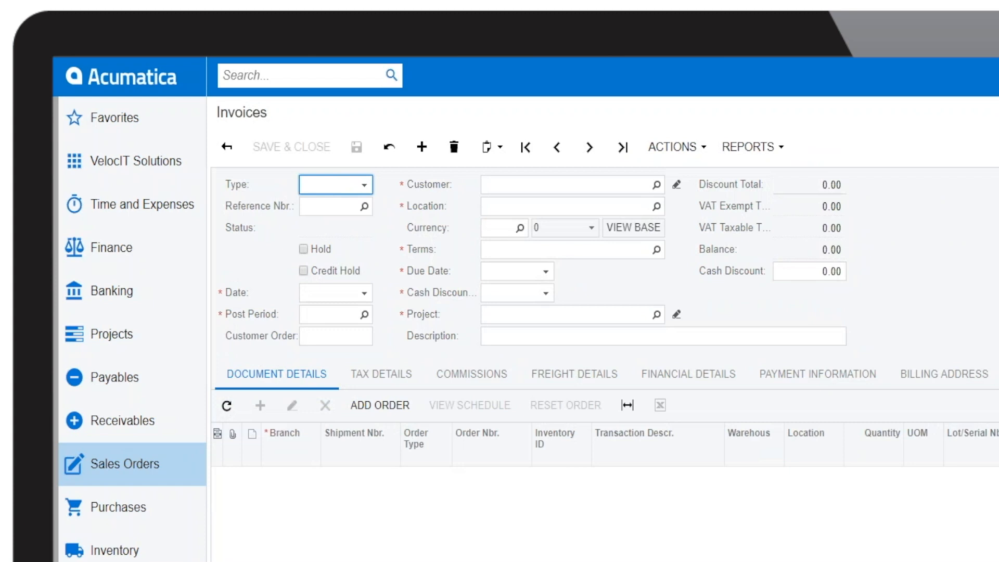
{"action": "left_click", "coordinate": [677, 147]}
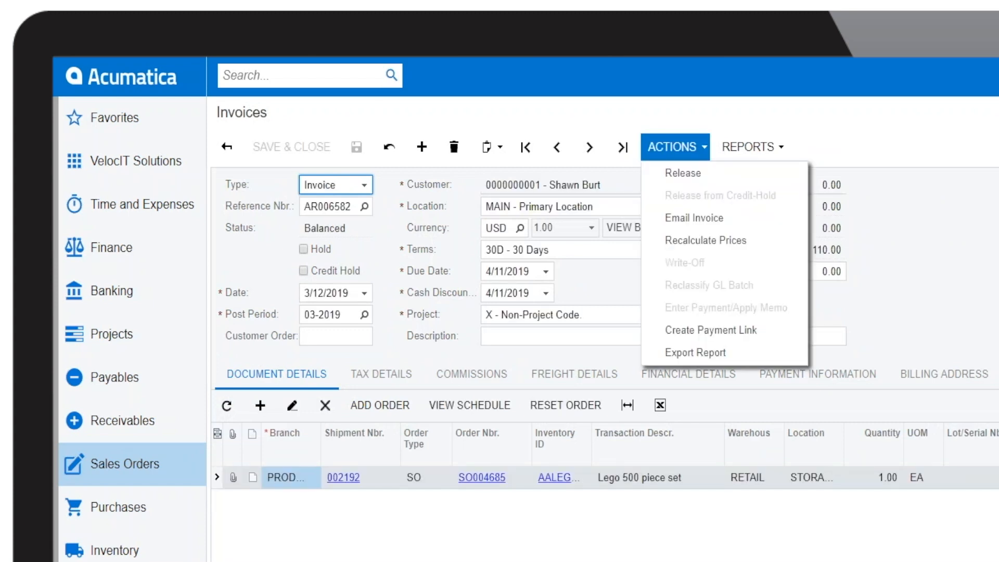
{"action": "left_click", "coordinate": [698, 177]}
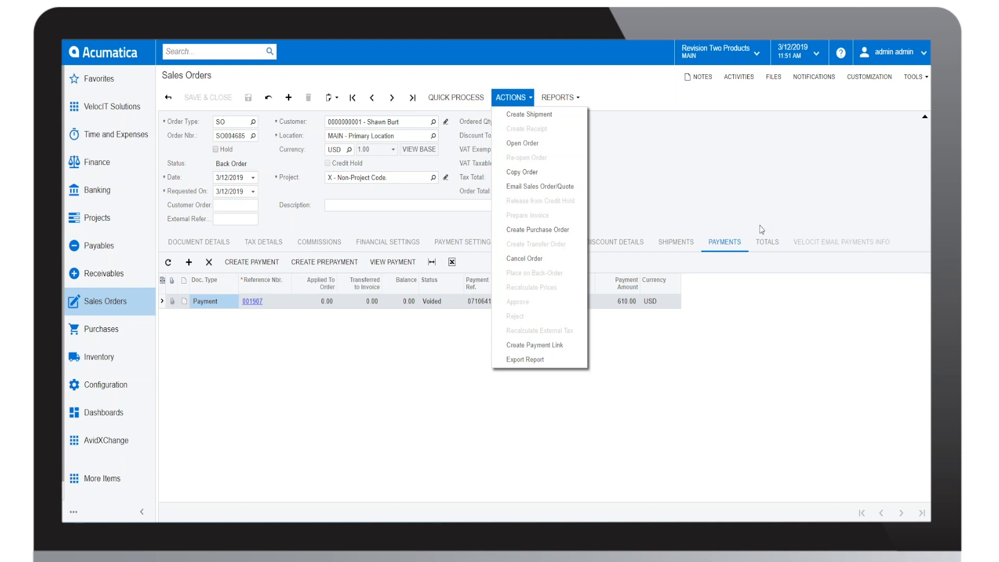
{"action": "left_click", "coordinate": [757, 194]}
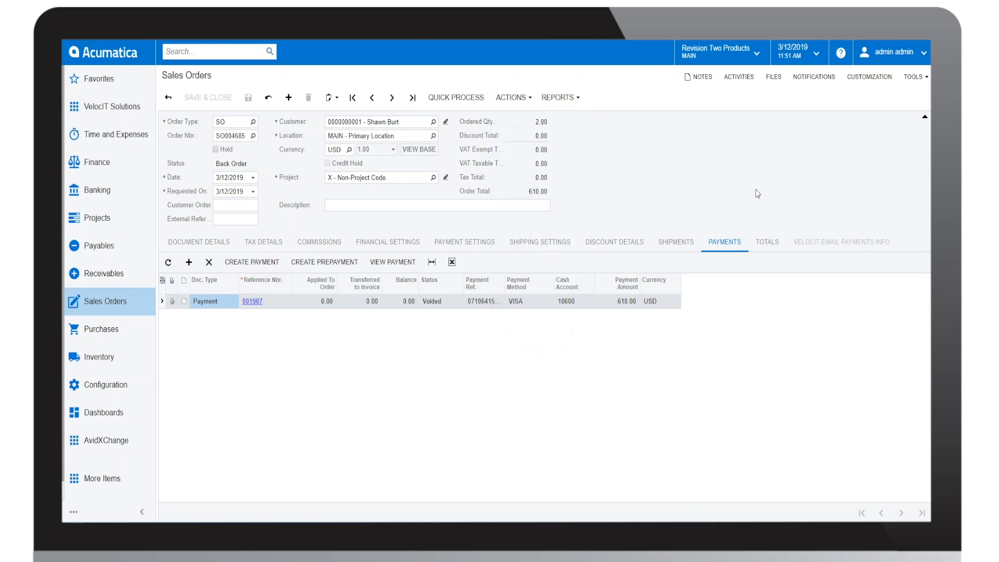